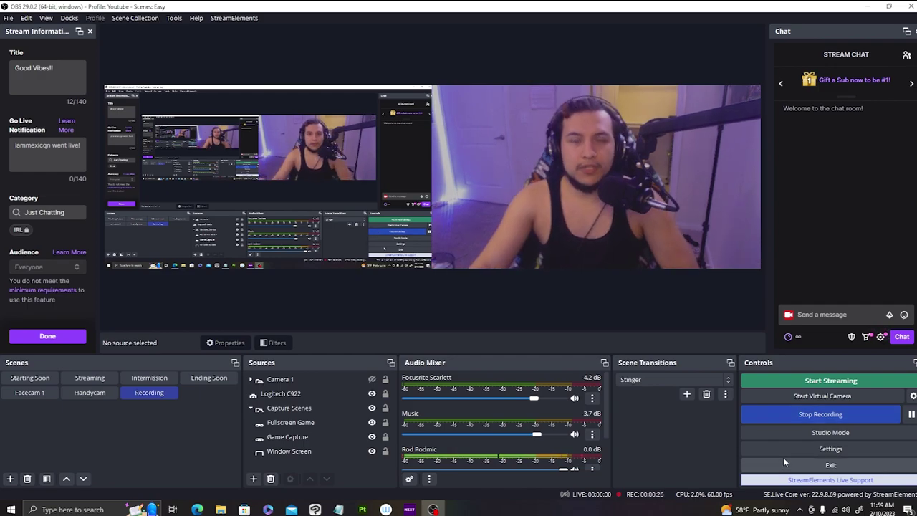
# - Check the 3840x1080 Video canvas, then review the Output recording settings in OBS Settings
pyautogui.click(830, 448)
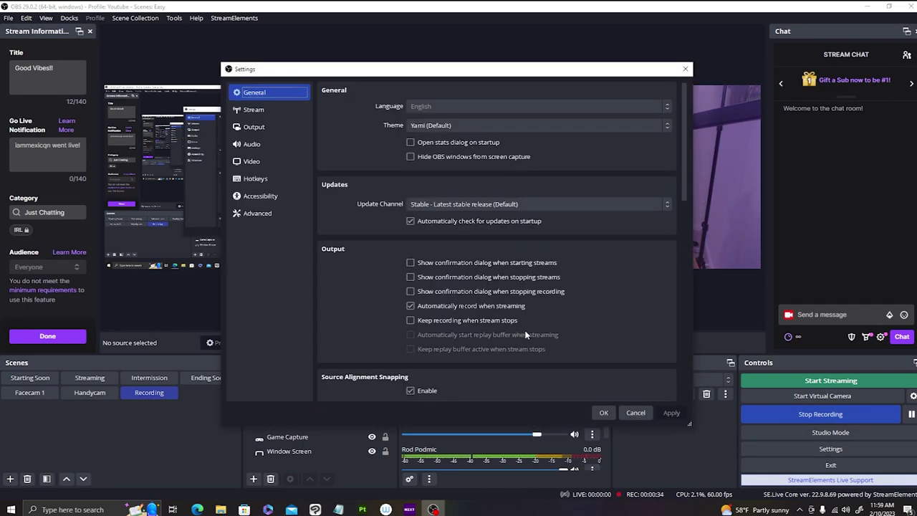
pyautogui.click(254, 165)
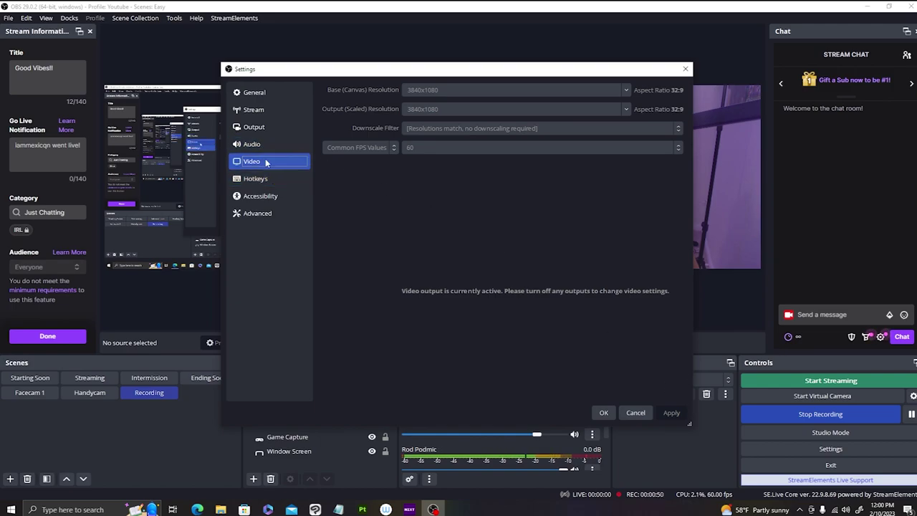
pyautogui.click(260, 128)
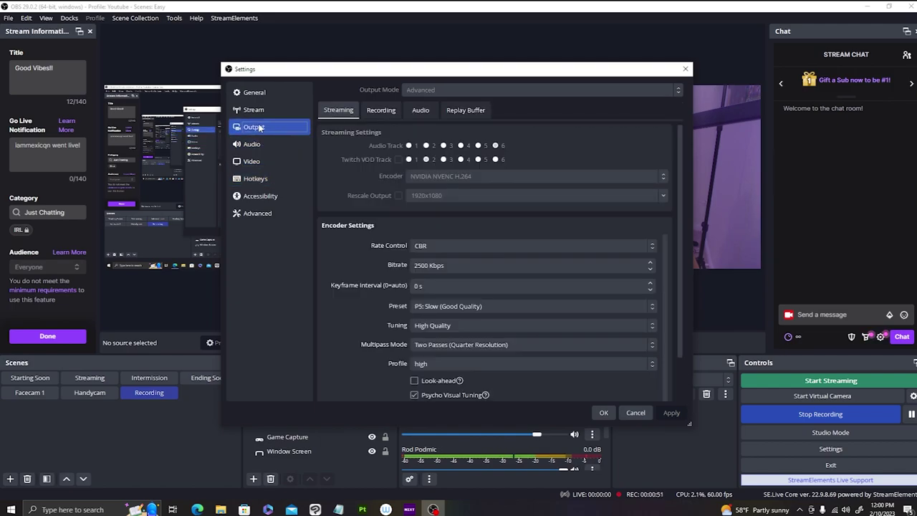
pyautogui.click(375, 112)
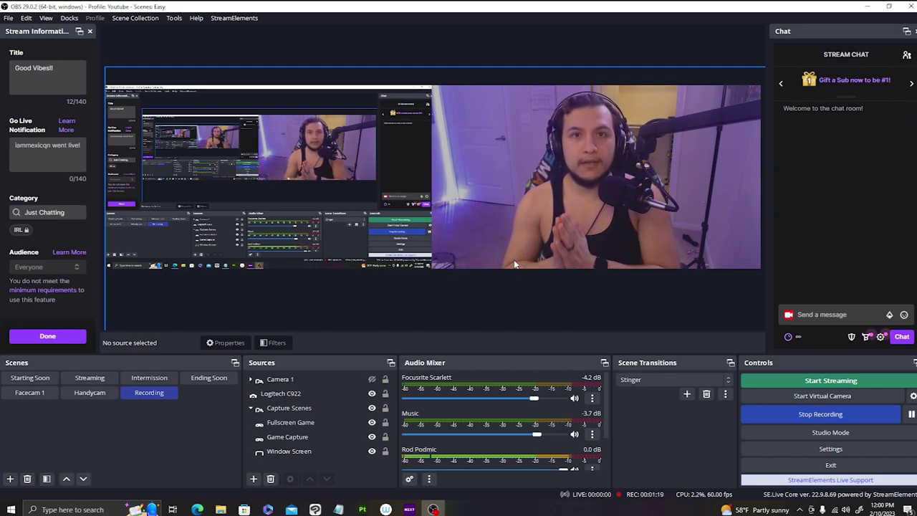
# - Review the Audio device settings and the recording audio track settings in OBS Settings
pyautogui.click(847, 452)
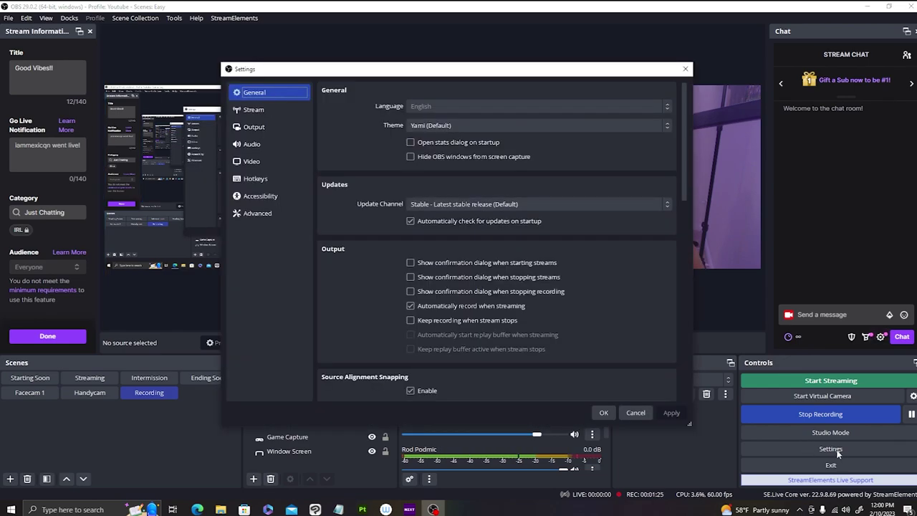
pyautogui.click(252, 147)
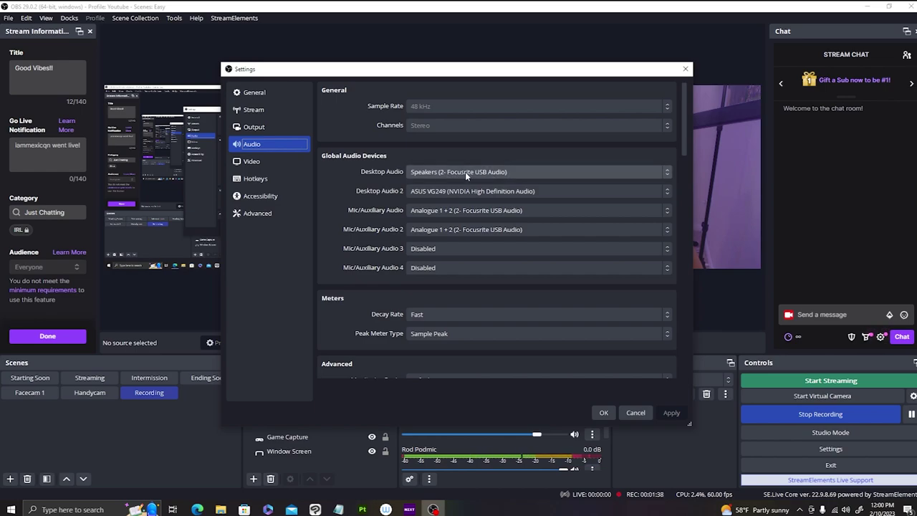
pyautogui.click(254, 127)
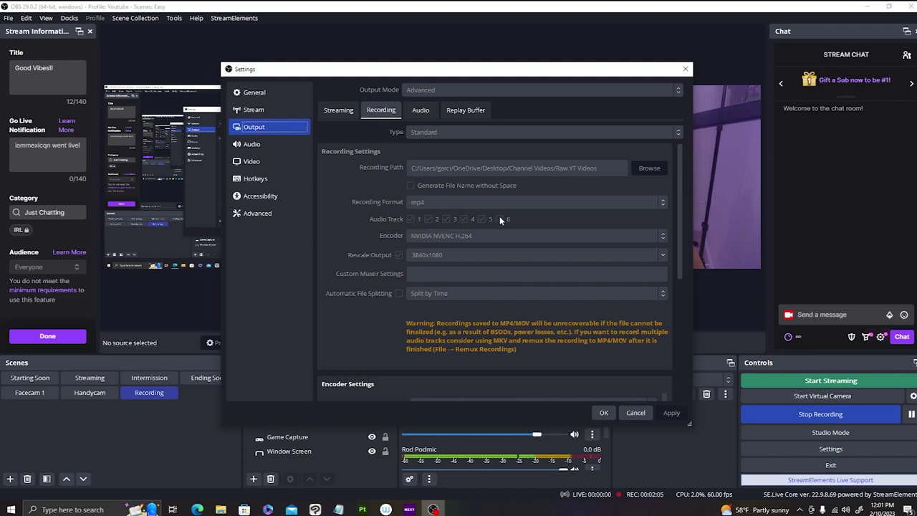
# - Close Settings and bring up Advanced Audio Properties from an audio source's menu
pyautogui.click(604, 412)
pyautogui.click(592, 434)
pyautogui.click(630, 458)
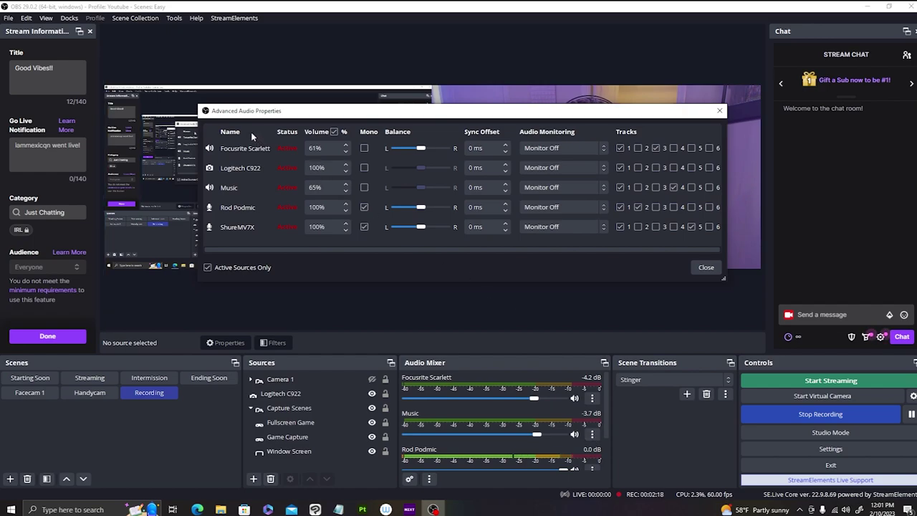
# - Move the Advanced Audio Properties window up, review each source's track checkboxes, and close it
pyautogui.moveTo(324, 105); pyautogui.dragTo(371, 89)
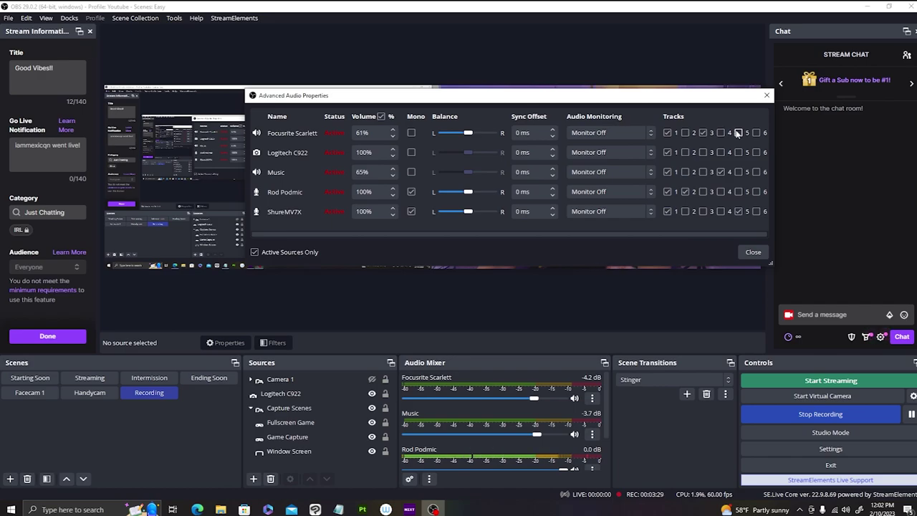
pyautogui.click(753, 252)
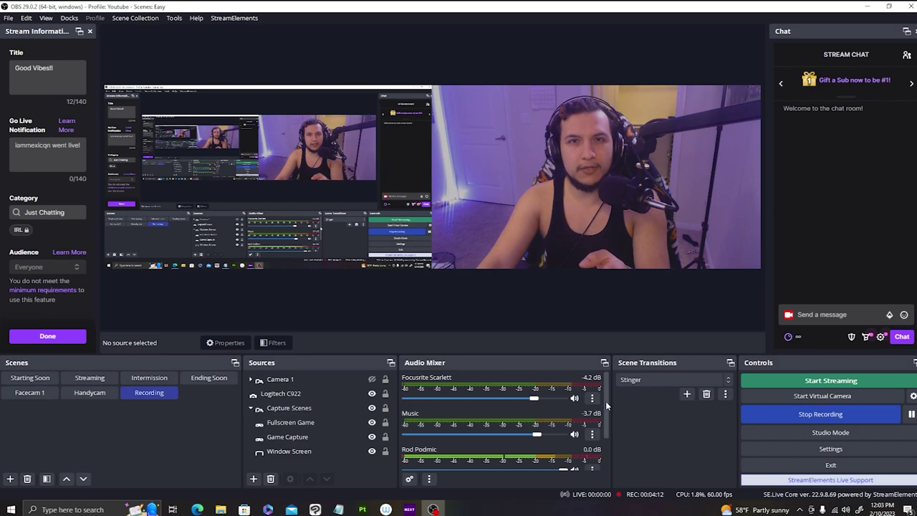
pyautogui.click(593, 470)
pyautogui.click(620, 456)
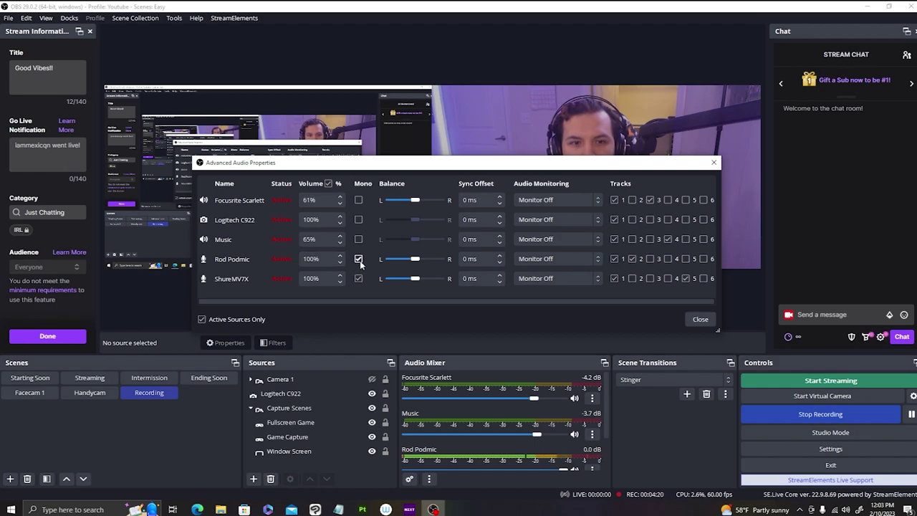
pyautogui.click(700, 318)
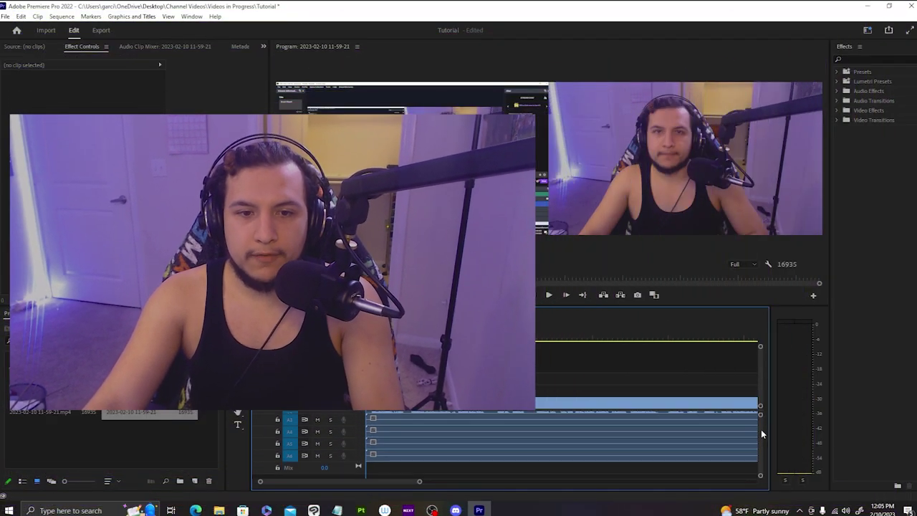
# - Unlink the recording clip's video from its audio on the timeline
pyautogui.click(552, 453)
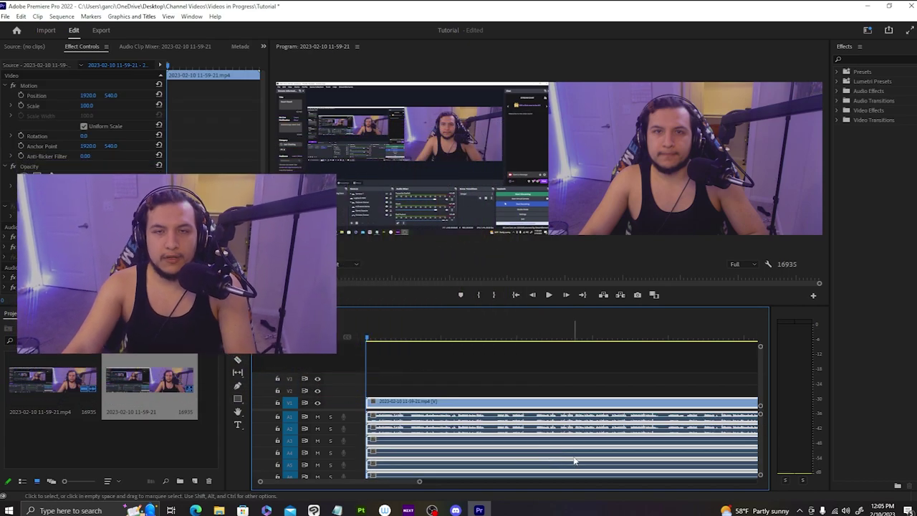
pyautogui.rightClick(575, 461)
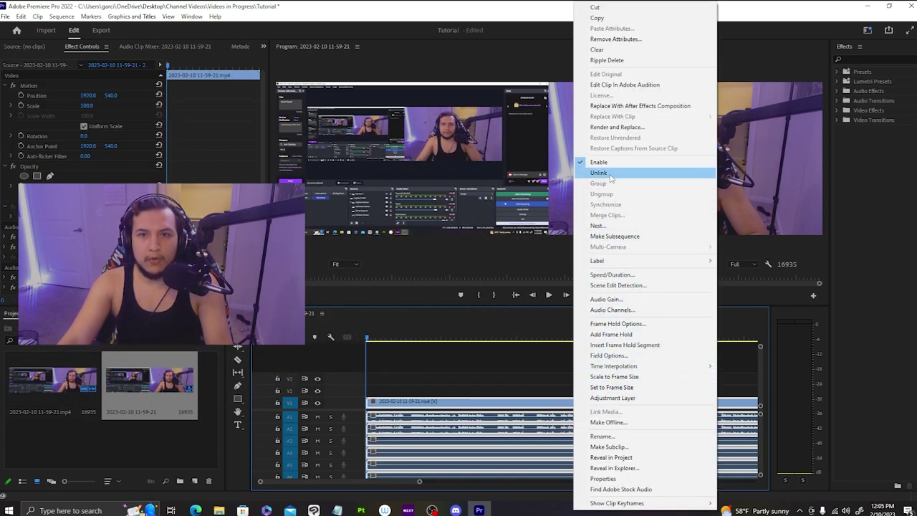
pyautogui.click(610, 173)
# - Delete the A2–A6 audio clips, keeping only A1, and select the V1 video clip
pyautogui.click(446, 444)
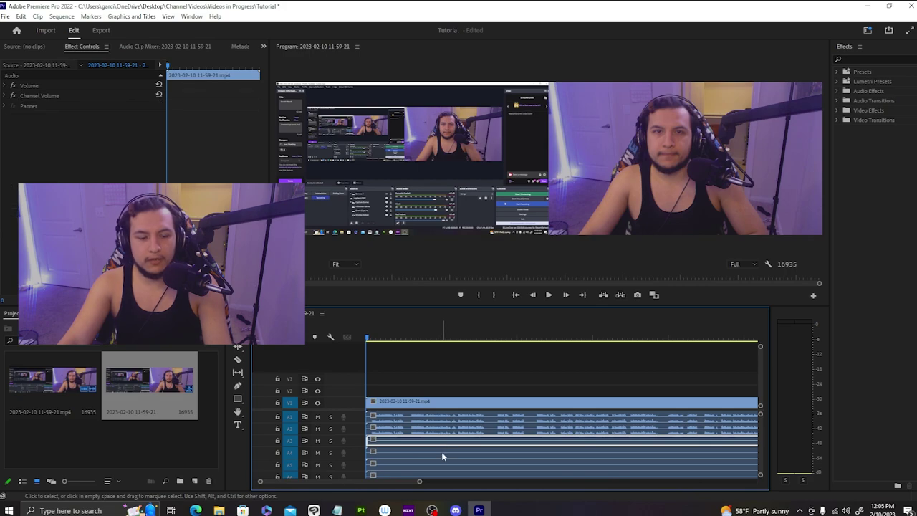
pyautogui.keyDown('shift'); pyautogui.click(442, 457); pyautogui.keyUp('shift')
pyautogui.keyDown('shift'); pyautogui.click(443, 465); pyautogui.keyUp('shift')
pyautogui.keyDown('shift'); pyautogui.click(444, 476); pyautogui.keyUp('shift')
pyautogui.scroll(-1, 450, 462)
pyautogui.scroll(1, 450, 463)
pyautogui.keyDown('shift'); pyautogui.click(451, 428); pyautogui.keyUp('shift')
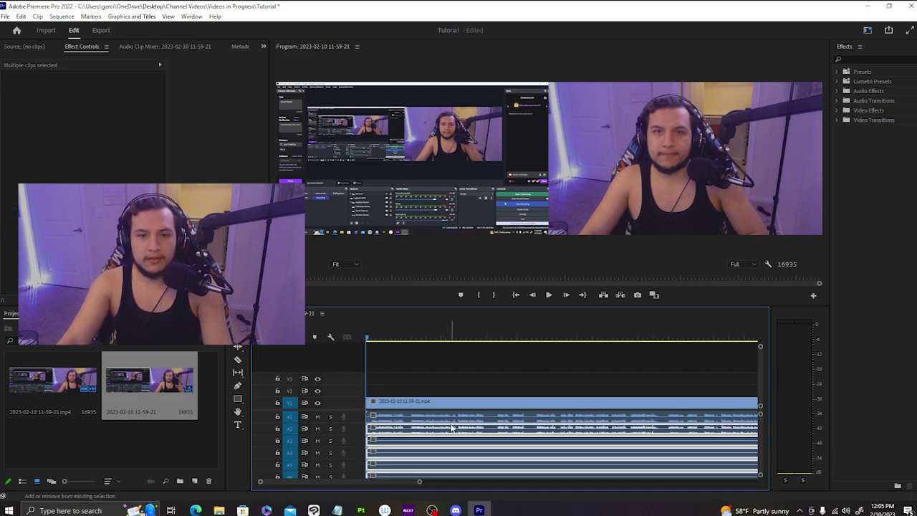
pyautogui.press('Delete')
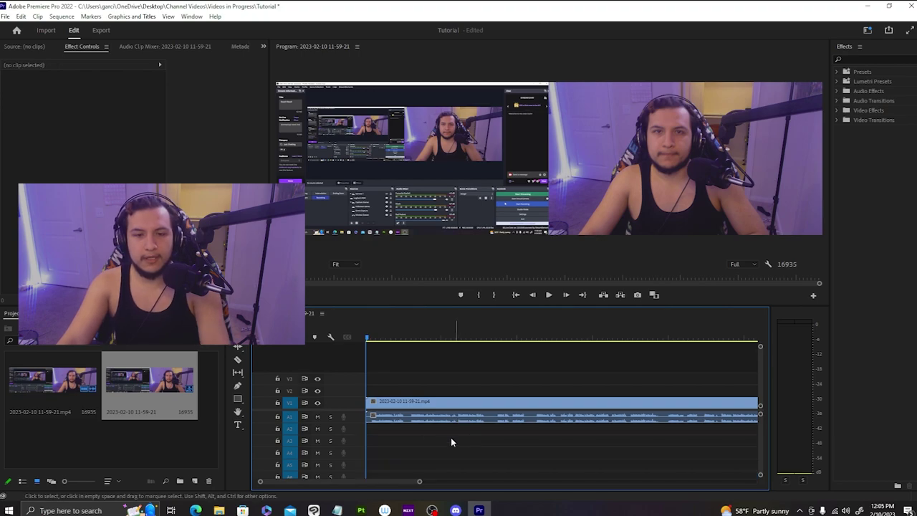
pyautogui.click(425, 403)
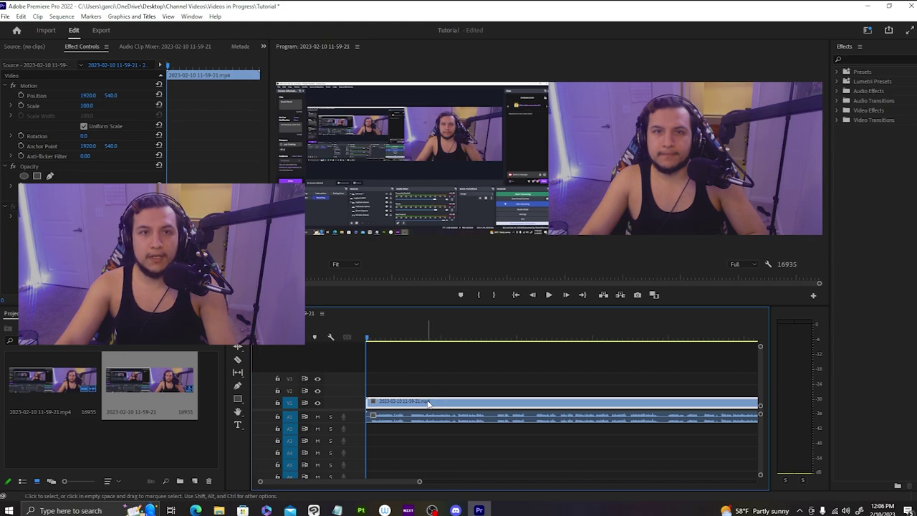
# - Apply the Crop effect to the V1 clip and add a second copy of the recording on V2
pyautogui.click(866, 59)
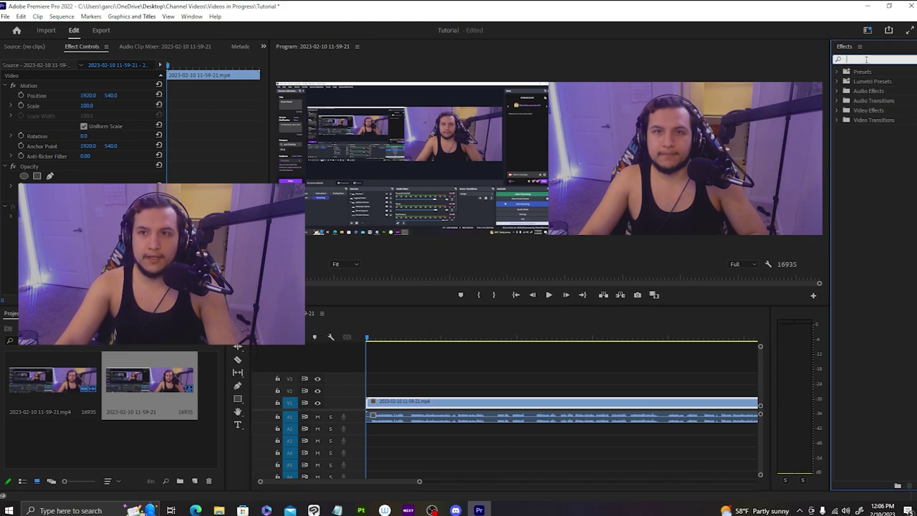
pyautogui.write('crop')
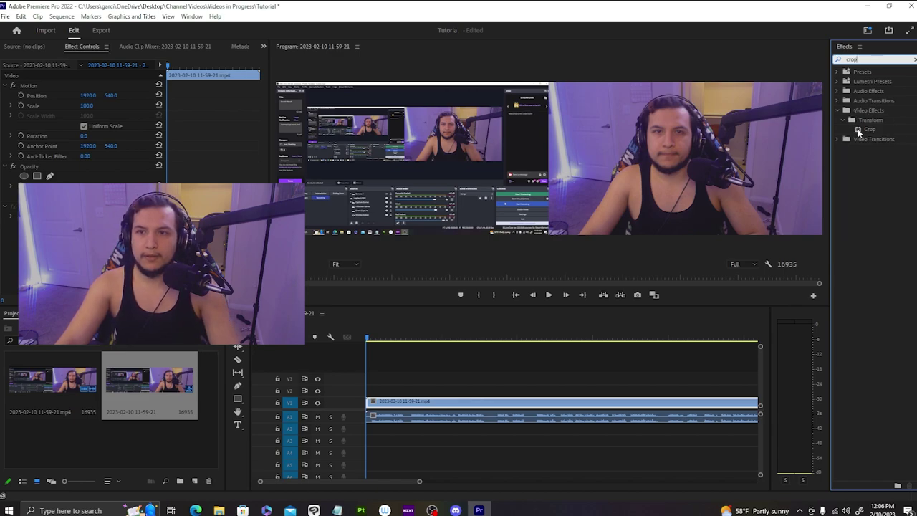
pyautogui.moveTo(859, 132); pyautogui.dragTo(410, 405)
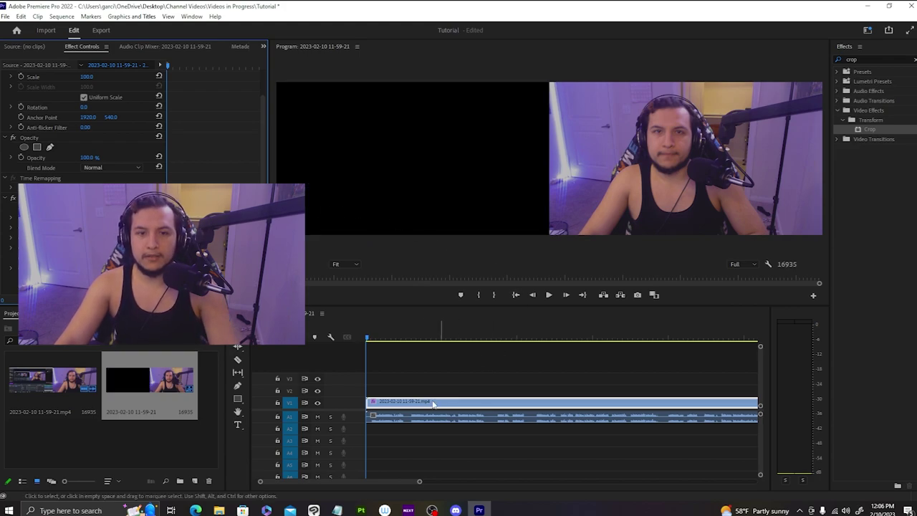
pyautogui.moveTo(72, 381); pyautogui.dragTo(373, 394)
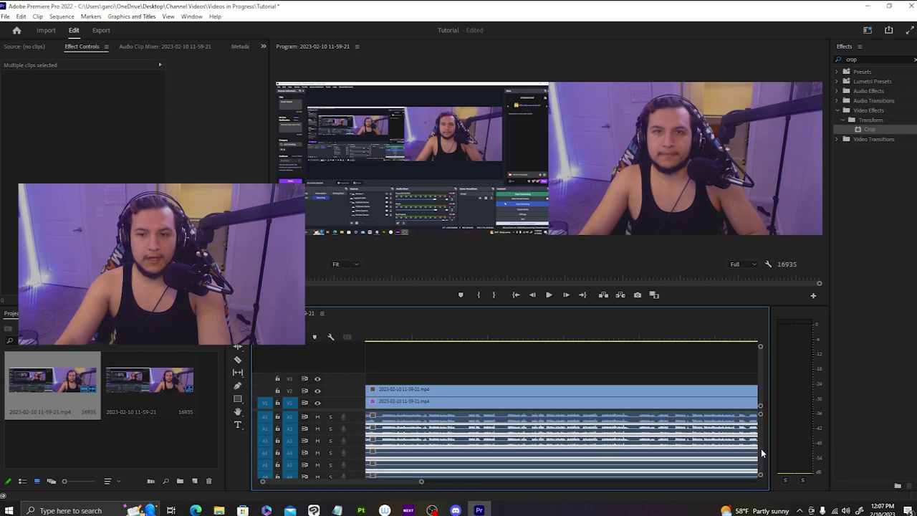
# - Delete the A2–A5 audio clips and apply the Crop effect to the V2 clip
pyautogui.press('Delete')
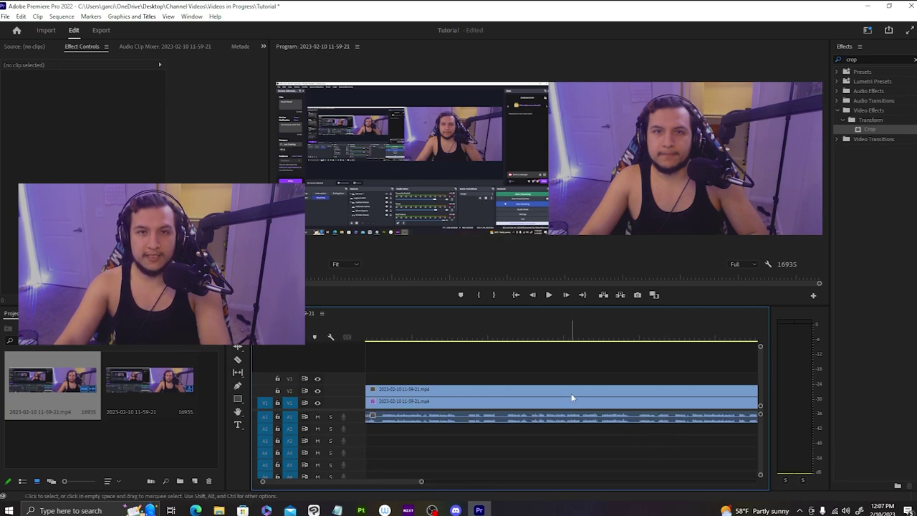
pyautogui.click(427, 391)
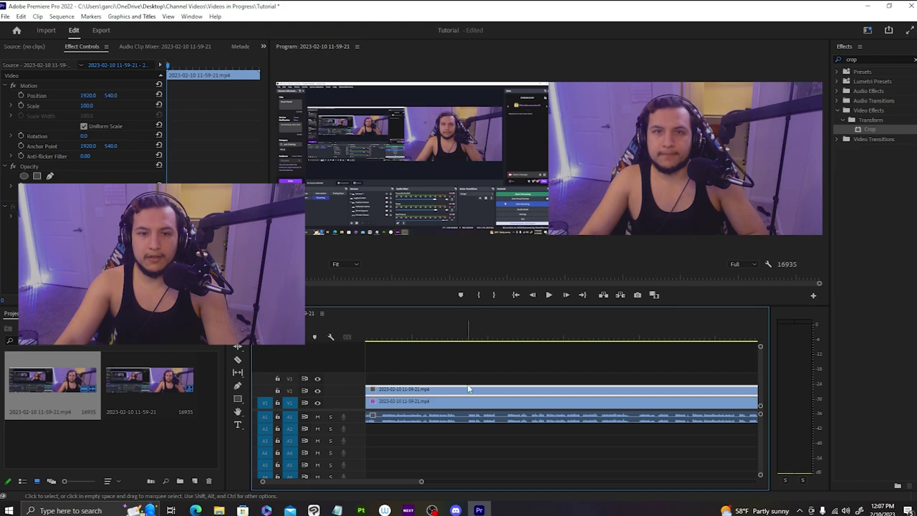
pyautogui.moveTo(860, 131); pyautogui.dragTo(428, 391)
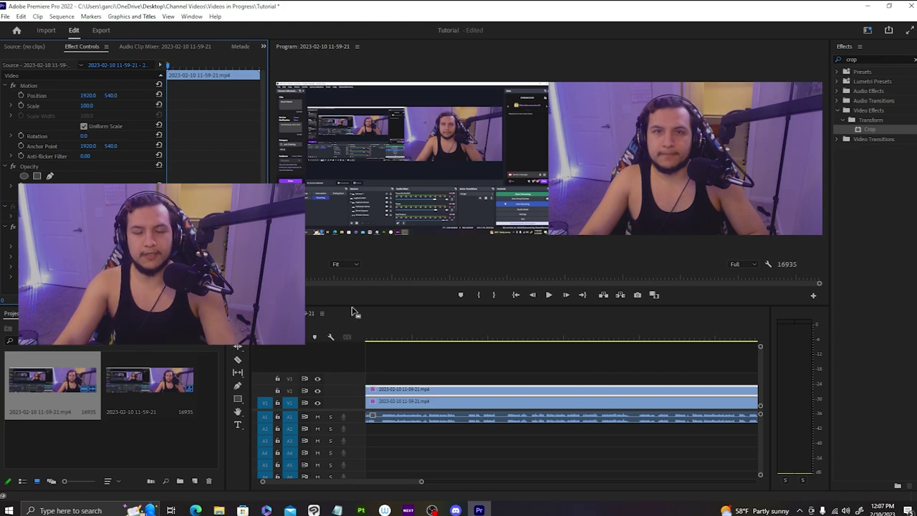
# - Centre the screen capture in the Program monitor at Position 1027.8, 533.2
pyautogui.click(400, 149)
pyautogui.moveTo(401, 154); pyautogui.dragTo(575, 157)
pyautogui.click(716, 405)
pyautogui.click(795, 207)
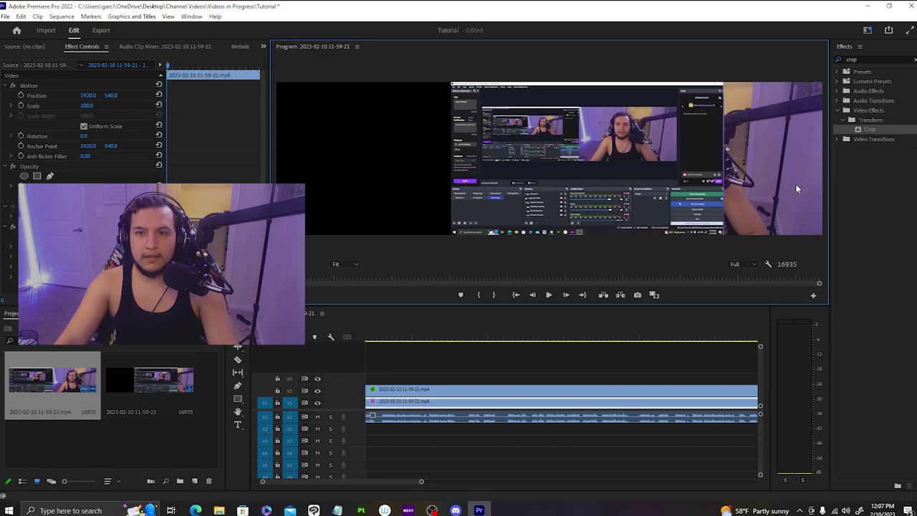
pyautogui.moveTo(808, 208); pyautogui.dragTo(781, 209)
# - Set the sequence frame width to 1920 for 1920×1080 and accept deleting previews
pyautogui.click(59, 17)
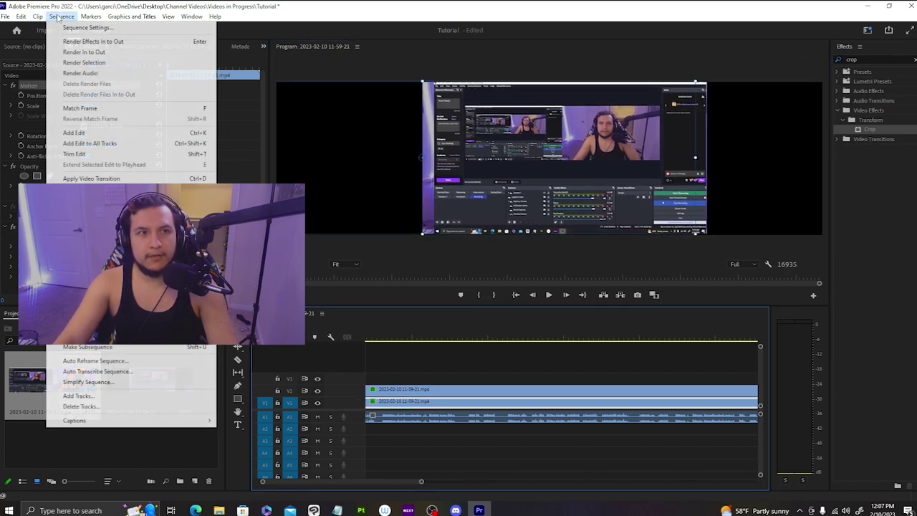
pyautogui.click(71, 29)
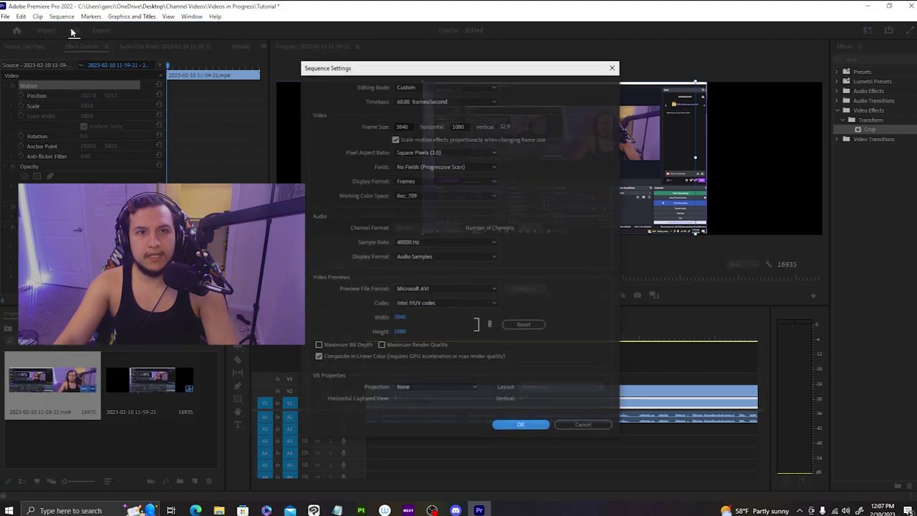
pyautogui.doubleClick(403, 127)
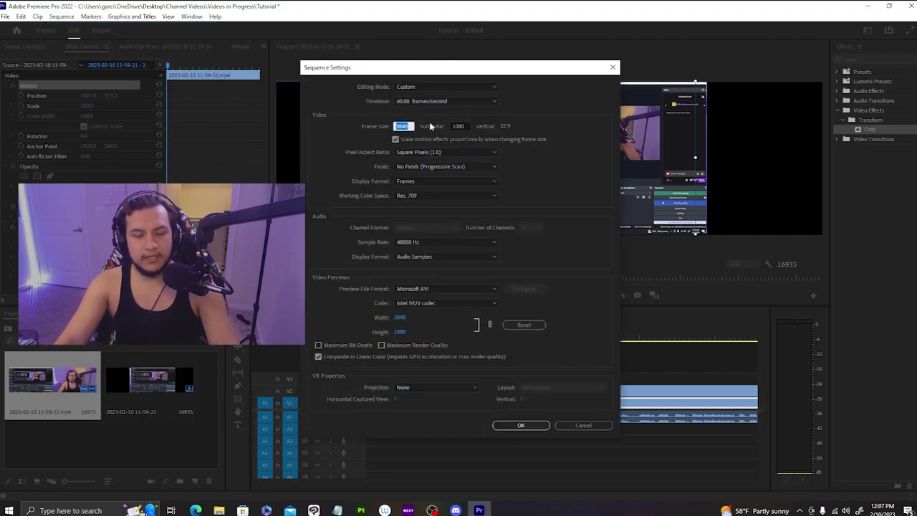
pyautogui.write('1920')
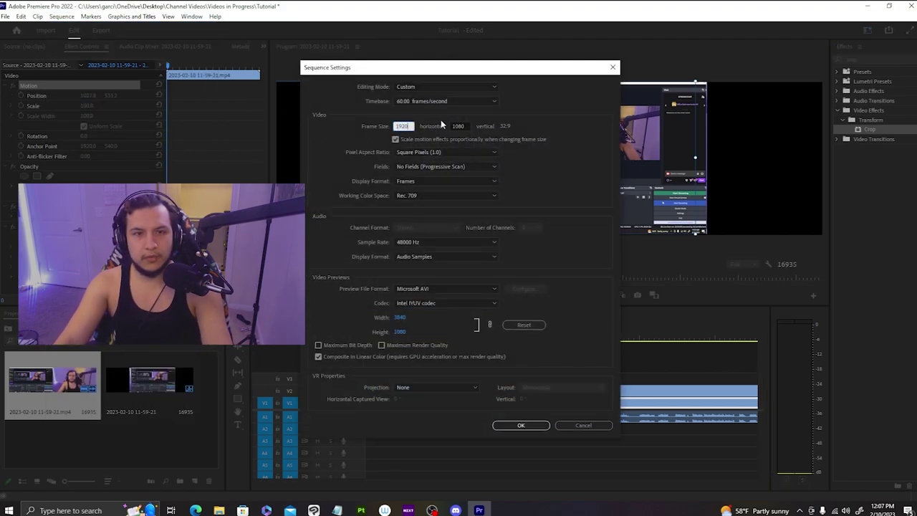
pyautogui.press('Tab')
pyautogui.click(544, 120)
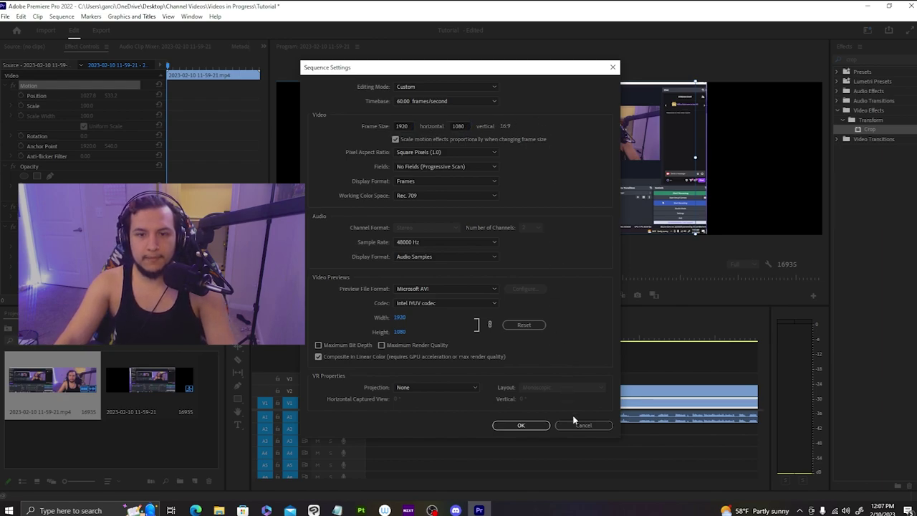
pyautogui.click(521, 425)
pyautogui.click(511, 266)
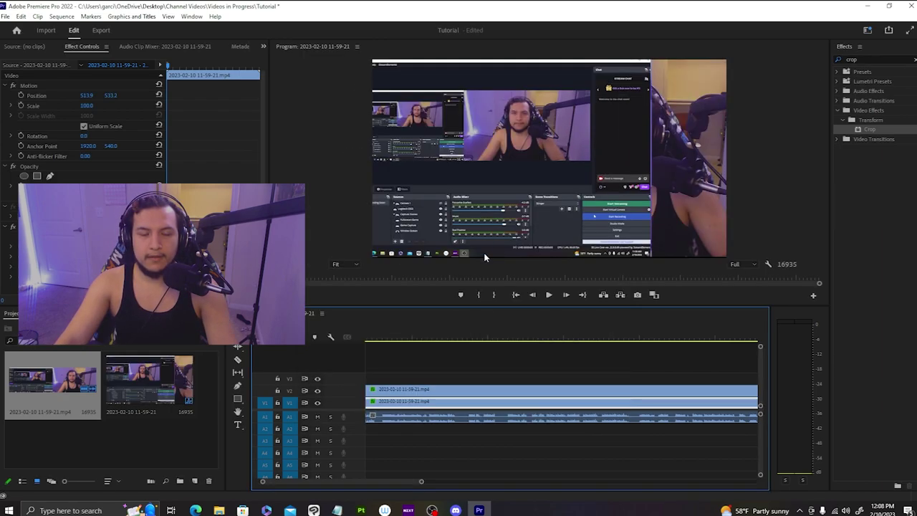
# - Scale the webcam to 27.4 at Position 45.7, 541.1 as a left inset
pyautogui.click(509, 163)
pyautogui.moveTo(509, 164); pyautogui.dragTo(532, 243)
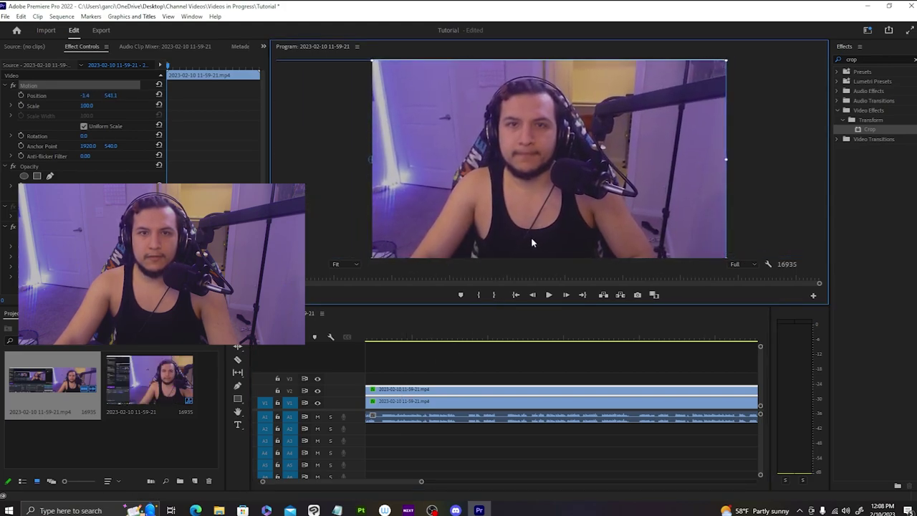
pyautogui.moveTo(727, 62); pyautogui.dragTo(638, 111)
pyautogui.moveTo(527, 149); pyautogui.dragTo(548, 149)
pyautogui.moveTo(571, 109); pyautogui.dragTo(486, 133)
pyautogui.moveTo(470, 164); pyautogui.dragTo(455, 162)
pyautogui.moveTo(479, 132); pyautogui.dragTo(476, 134)
pyautogui.click(368, 239)
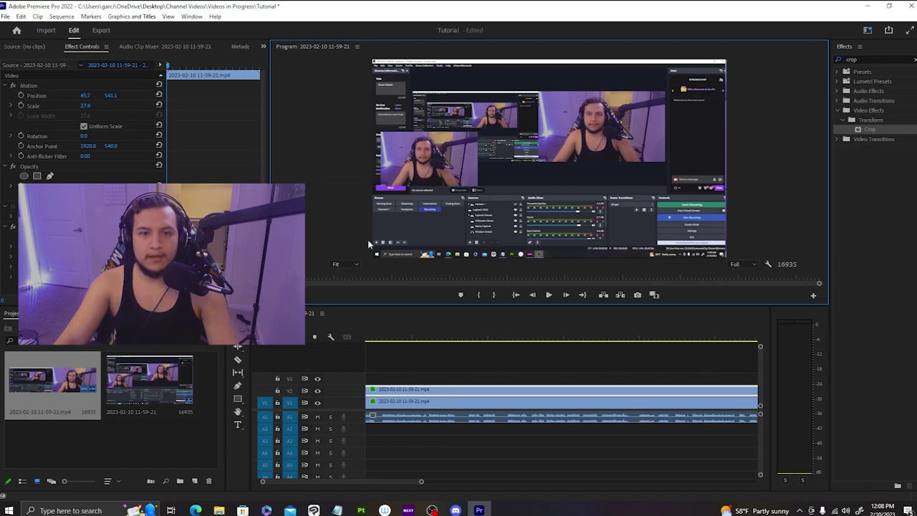
# - Preview the inset layout with playback resolution set to 1/2
pyautogui.click(550, 295)
pyautogui.click(750, 265)
pyautogui.click(741, 283)
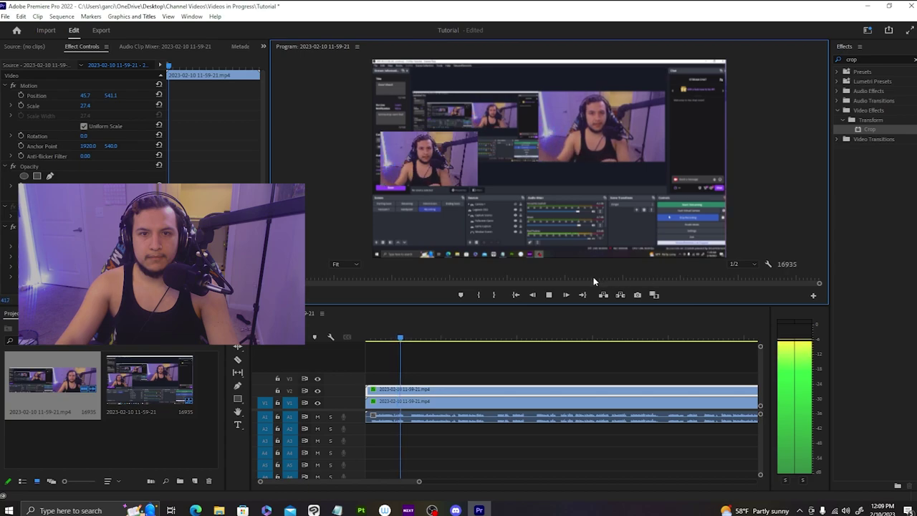
pyautogui.press('space')
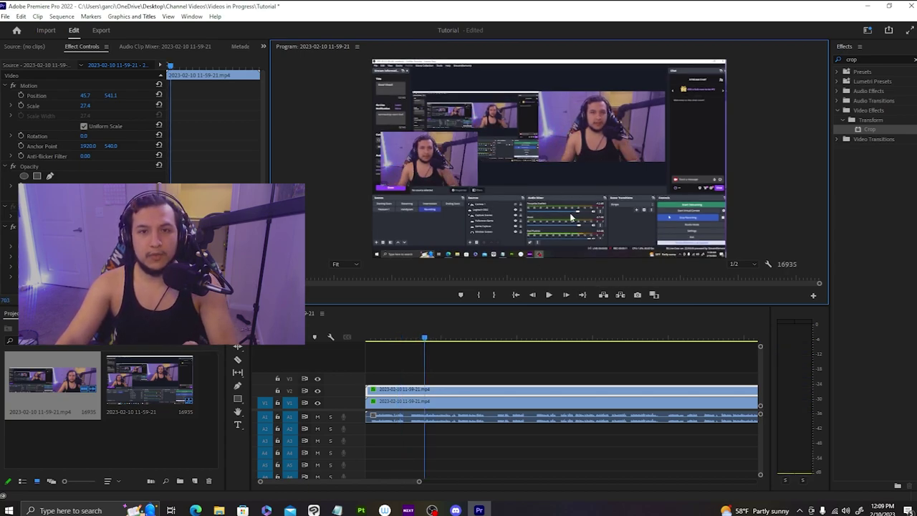
# - Cut the V2 clip twice with the Razor tool to isolate a short section
pyautogui.click(427, 392)
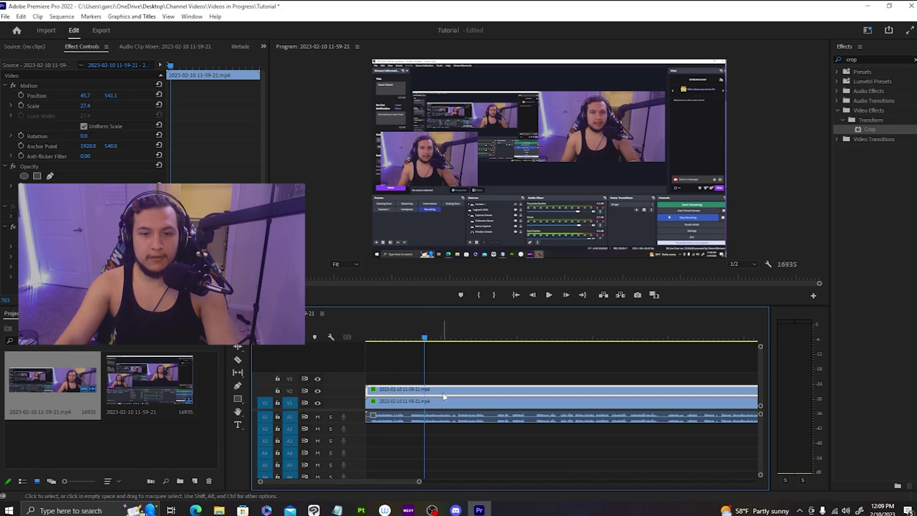
pyautogui.press('c')
pyautogui.click(427, 392)
pyautogui.click(445, 392)
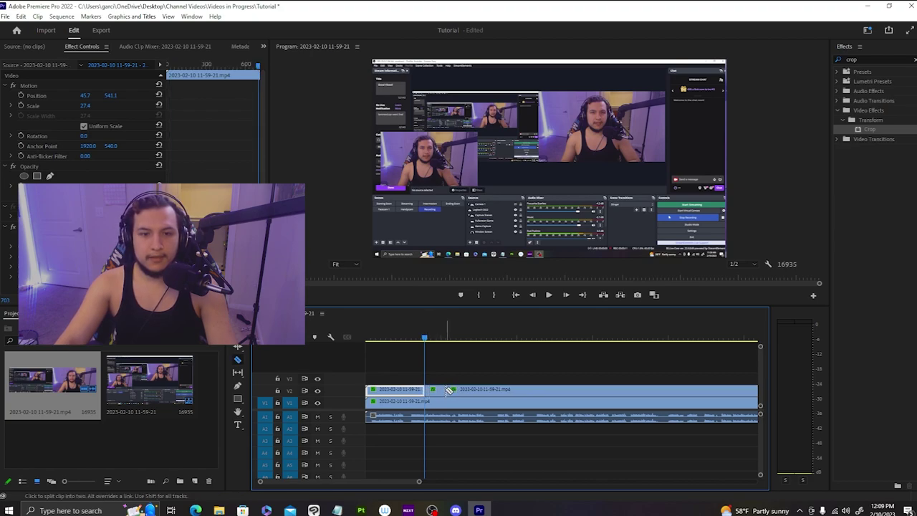
# - Set the short section's Scale to 102.4 so the webcam fills the frame
pyautogui.click(432, 335)
pyautogui.scroll(2, 435, 370)
pyautogui.scroll(3, 436, 369)
pyautogui.moveTo(85, 108); pyautogui.dragTo(122, 108)
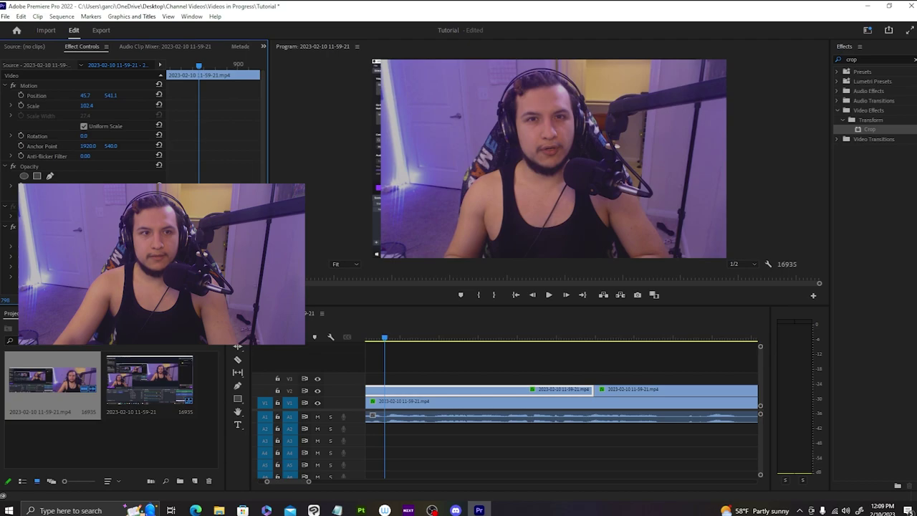
pyautogui.scroll(-5, 480, 372)
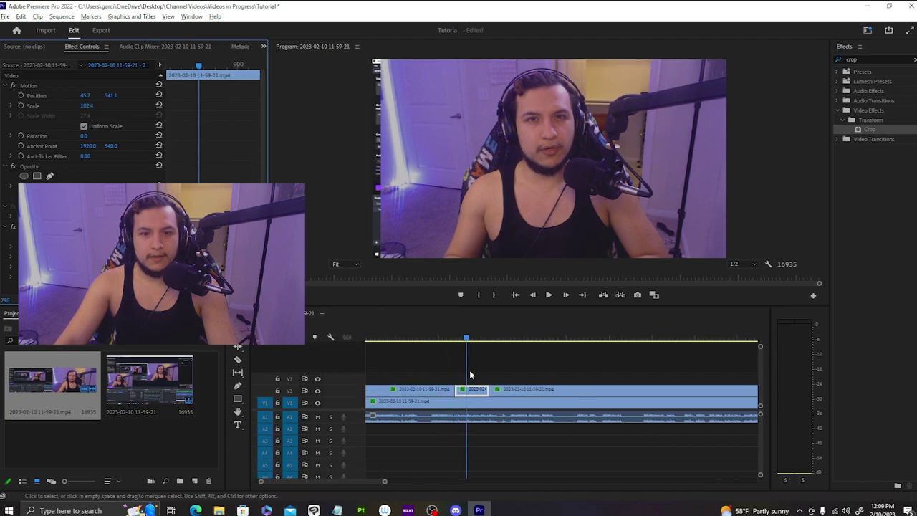
# - Play back from just before the cut section to review the full-frame webcam
pyautogui.click(444, 338)
pyautogui.press('space')
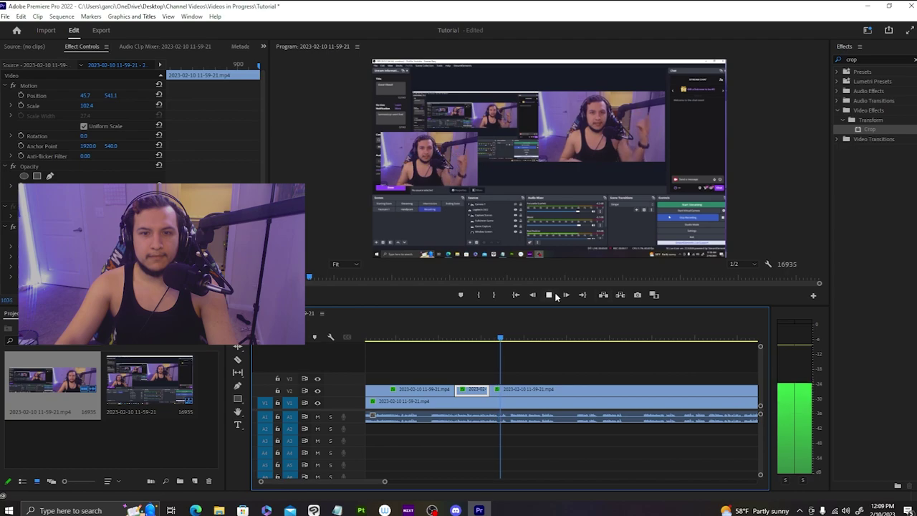
pyautogui.click(552, 295)
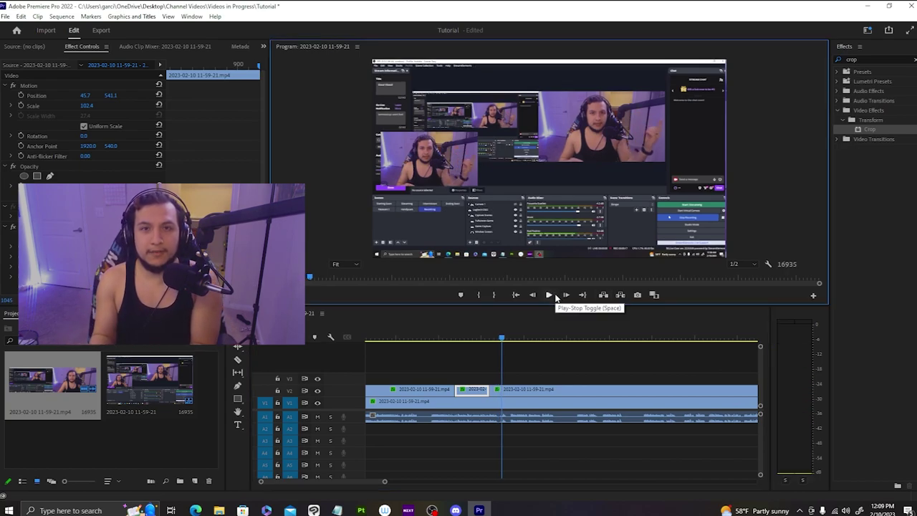